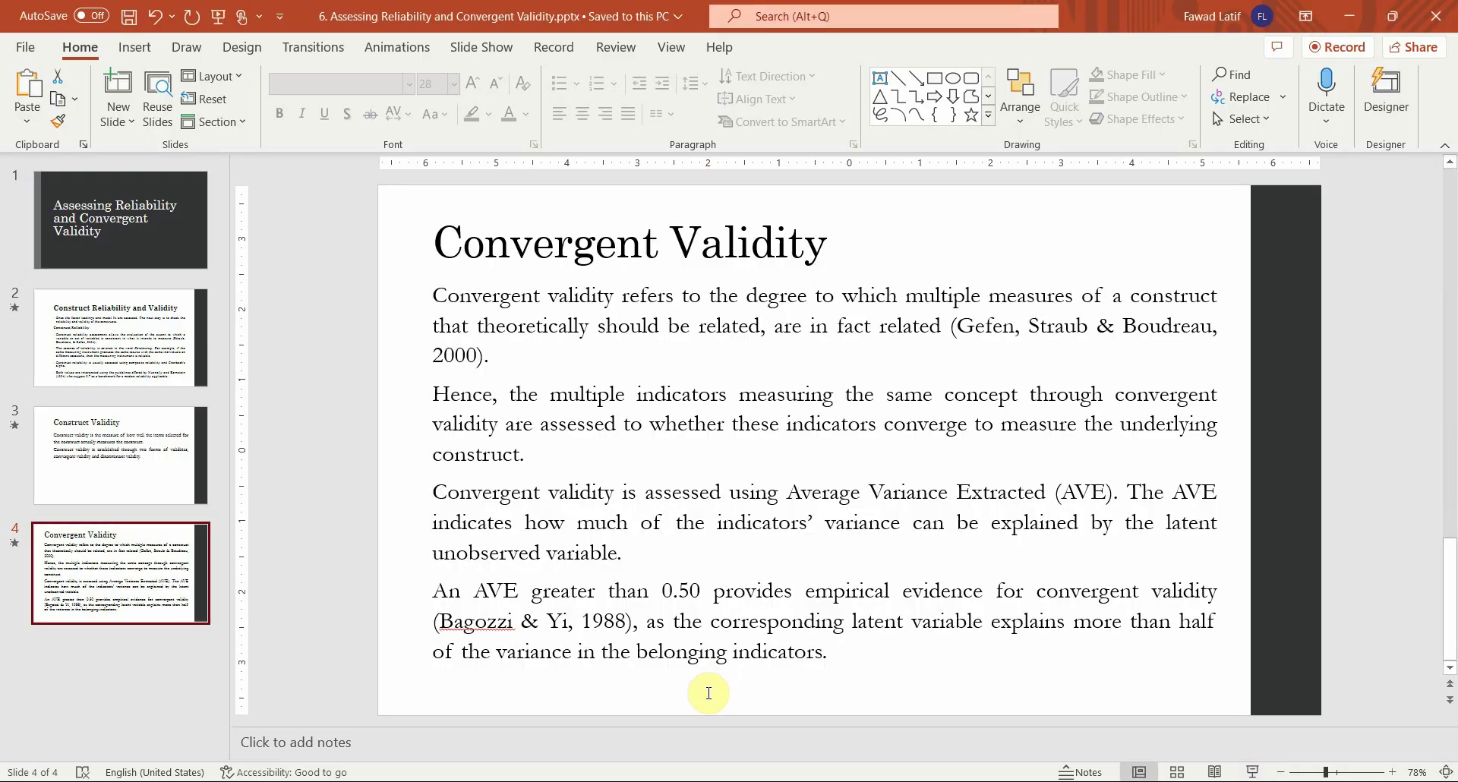
Step: Back in SmartPLS, inspect MyFirstMODEL's CC and OP constructs and the OP1 indicator
key("alt+Tab")
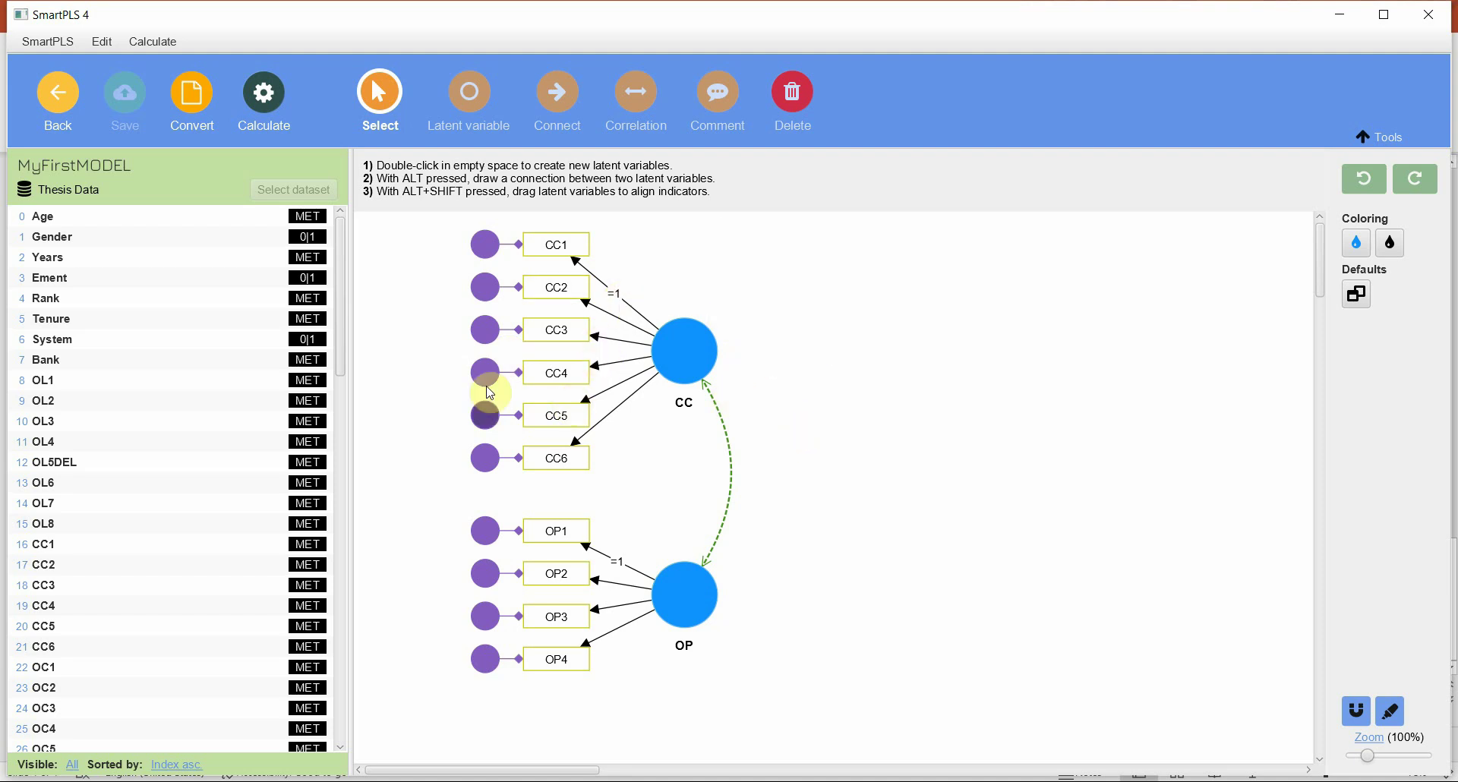
left_click(686, 351)
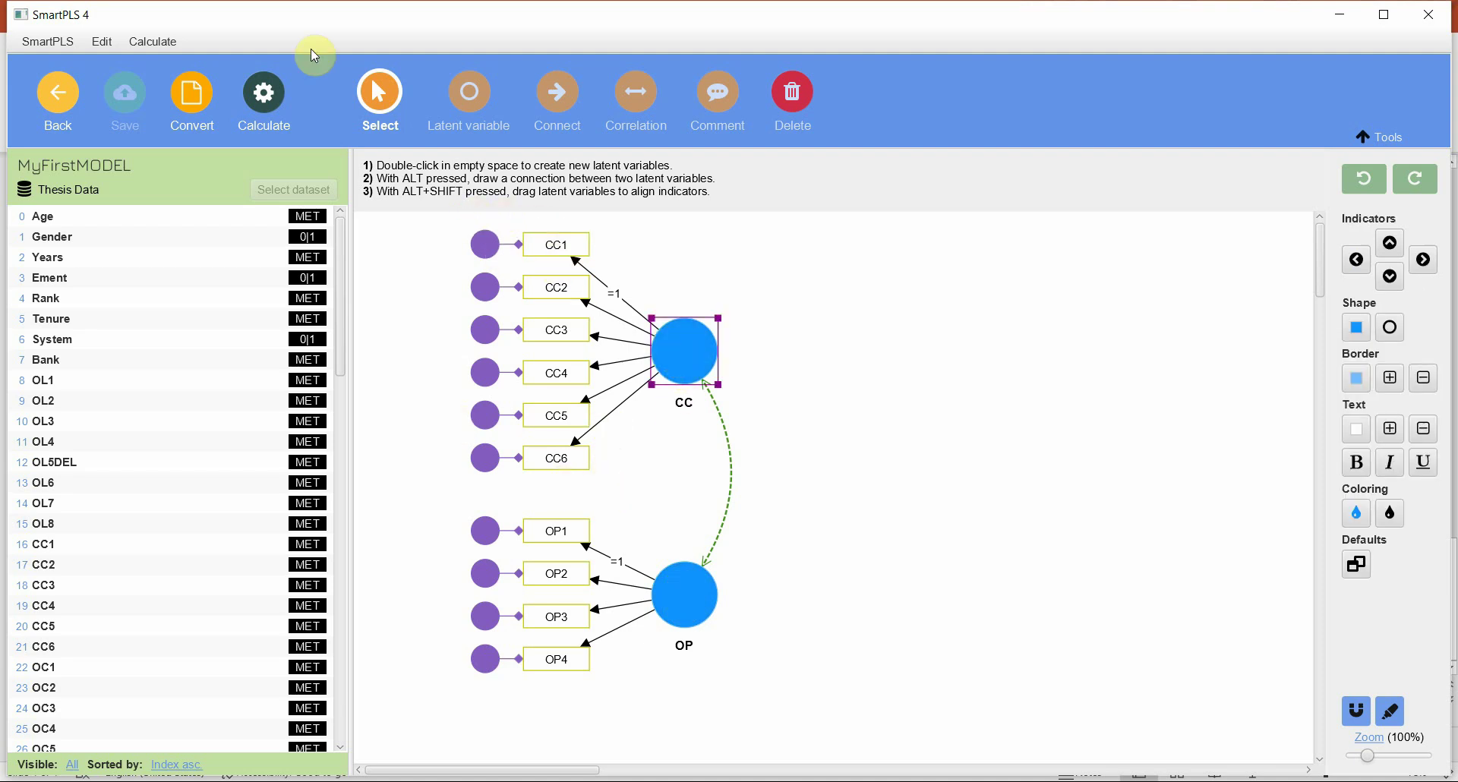
left_click(579, 530)
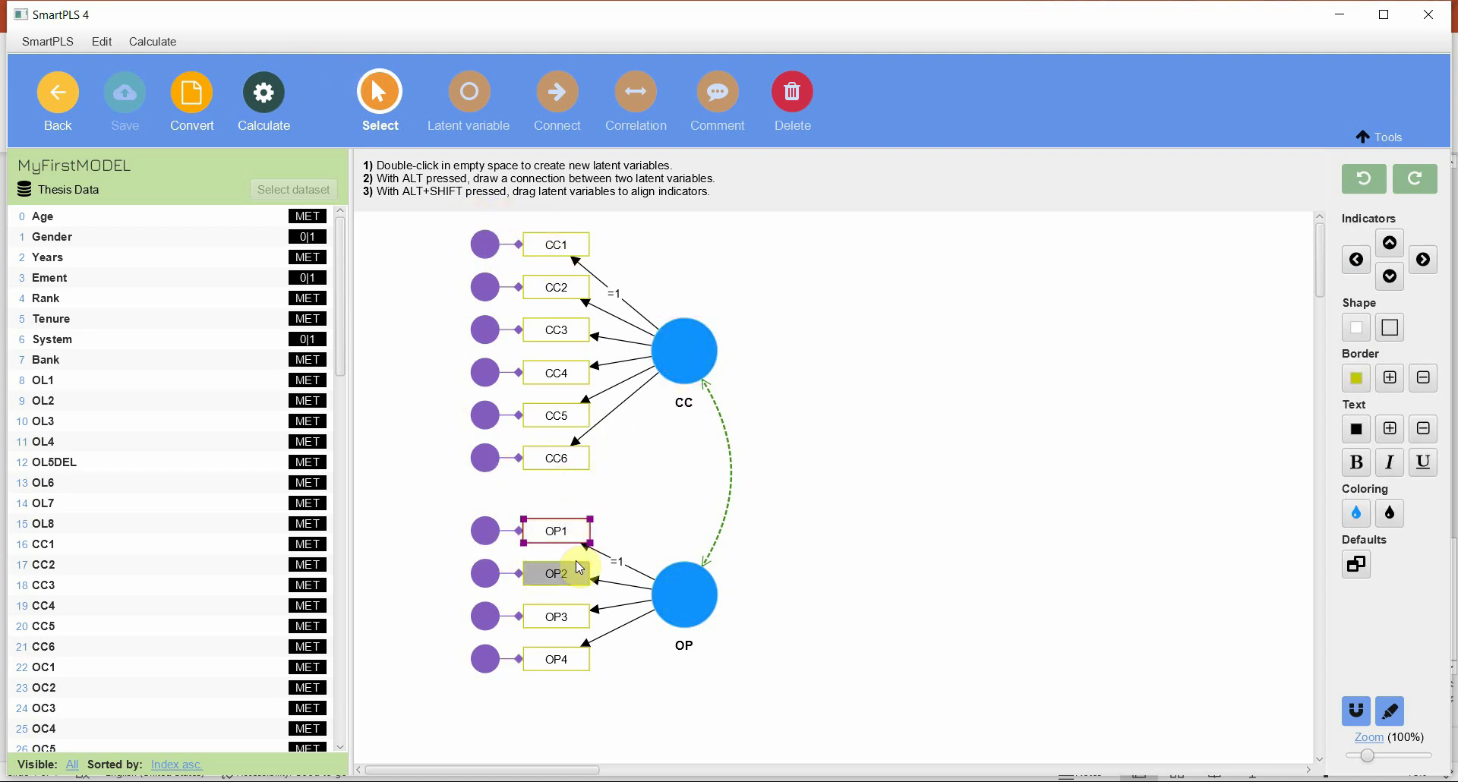
left_click(674, 347)
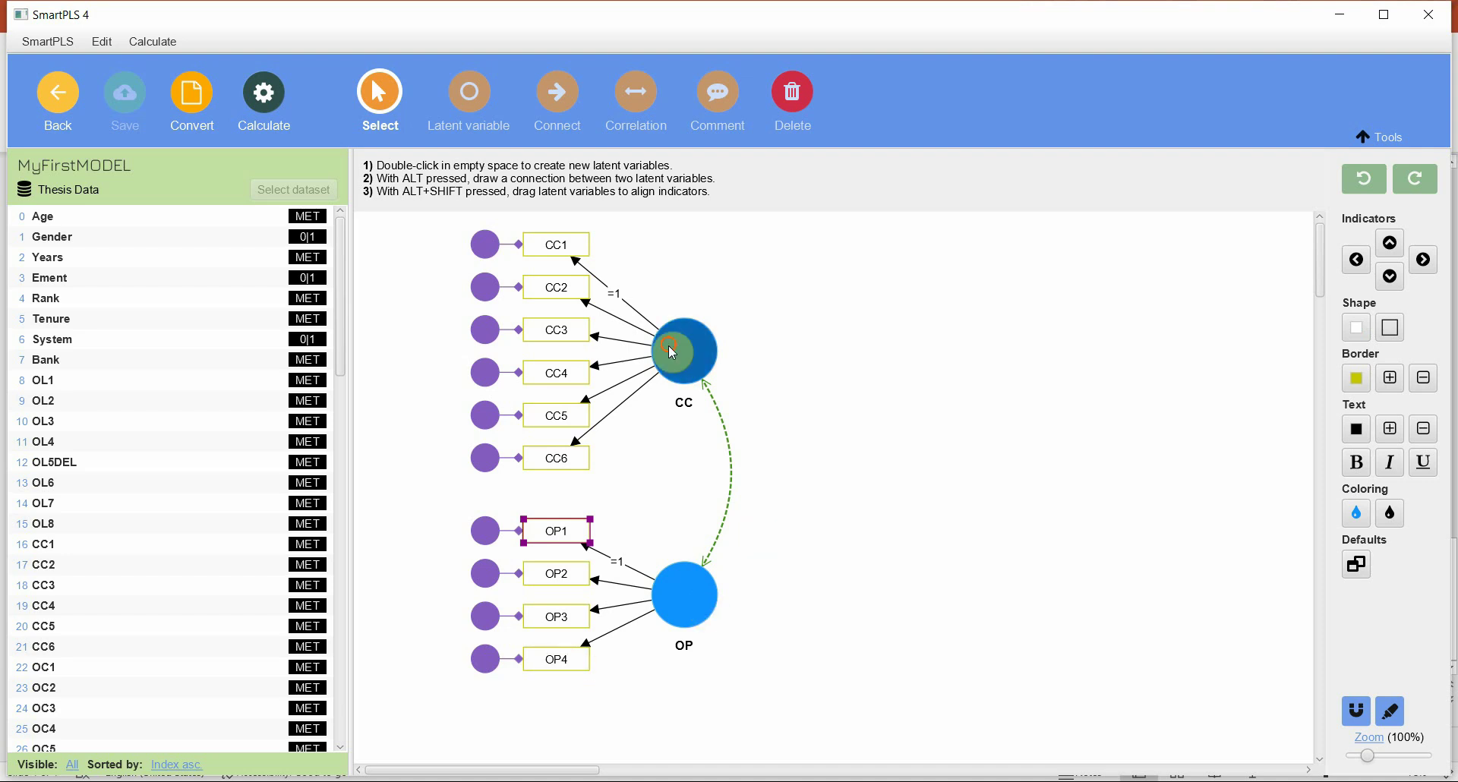
left_click(679, 591)
left_click(902, 531)
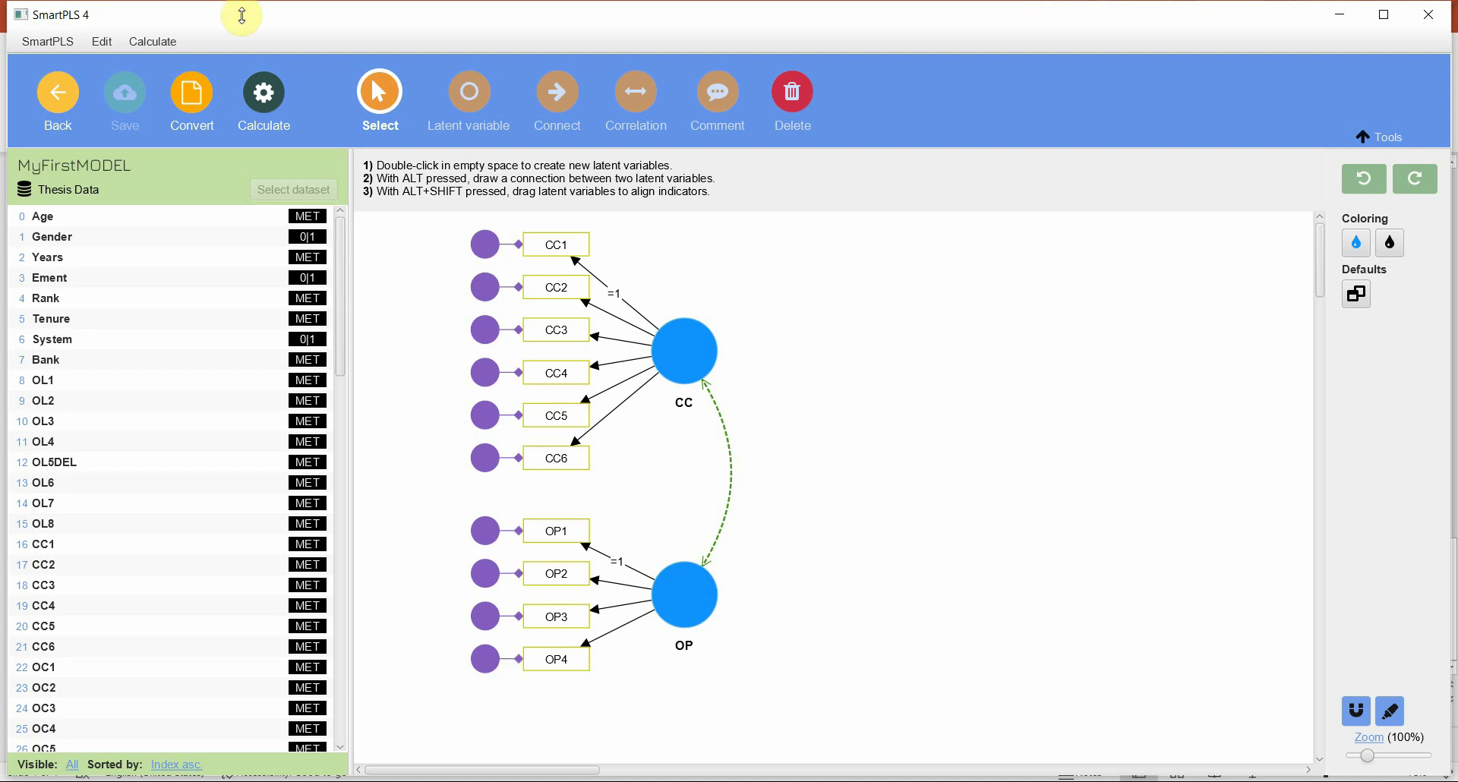
Step: Run the Basic CB-SEM algorithm and review outer loadings and model fit (Chi-square 184.289, RMSEA 0.114, SRMR 0.059)
left_click(264, 97)
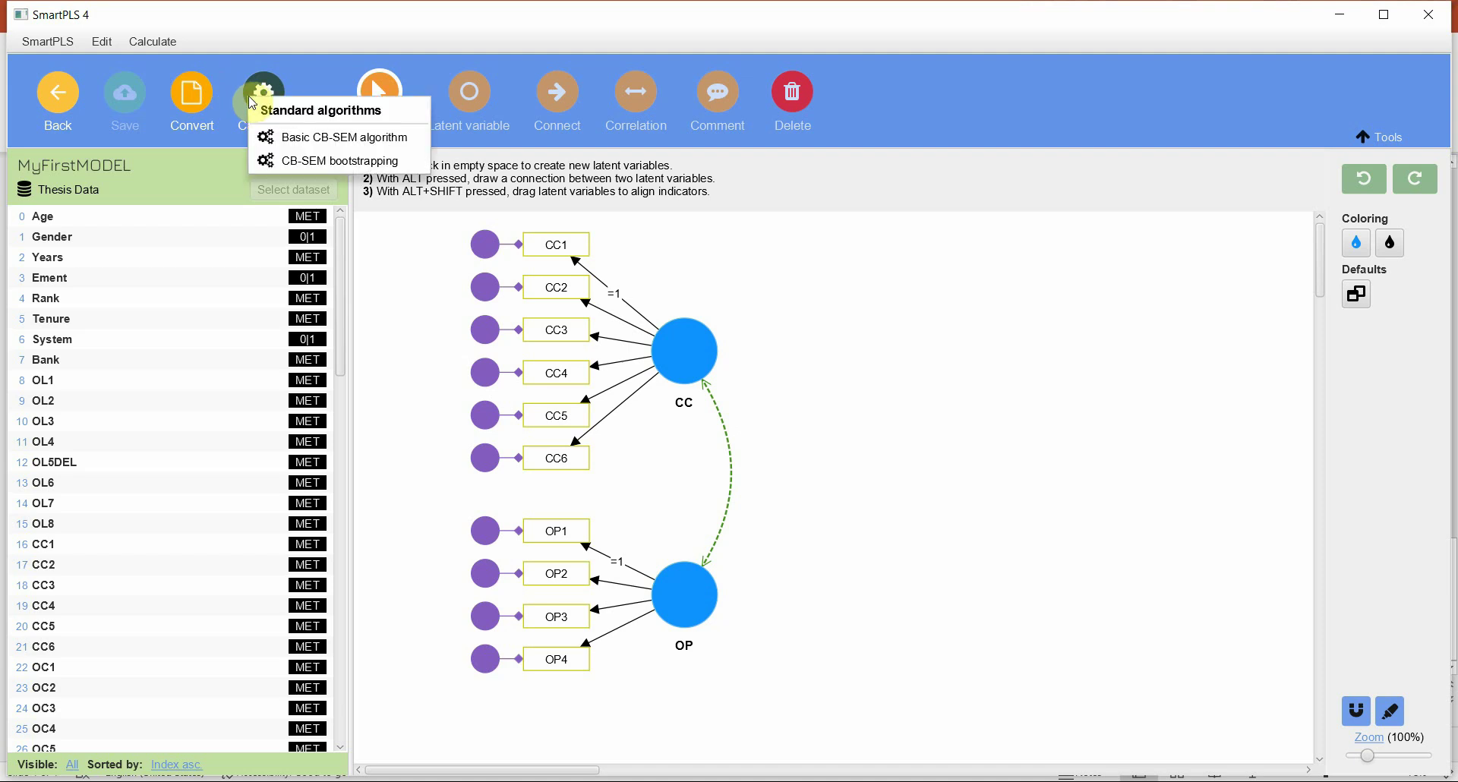
left_click(367, 142)
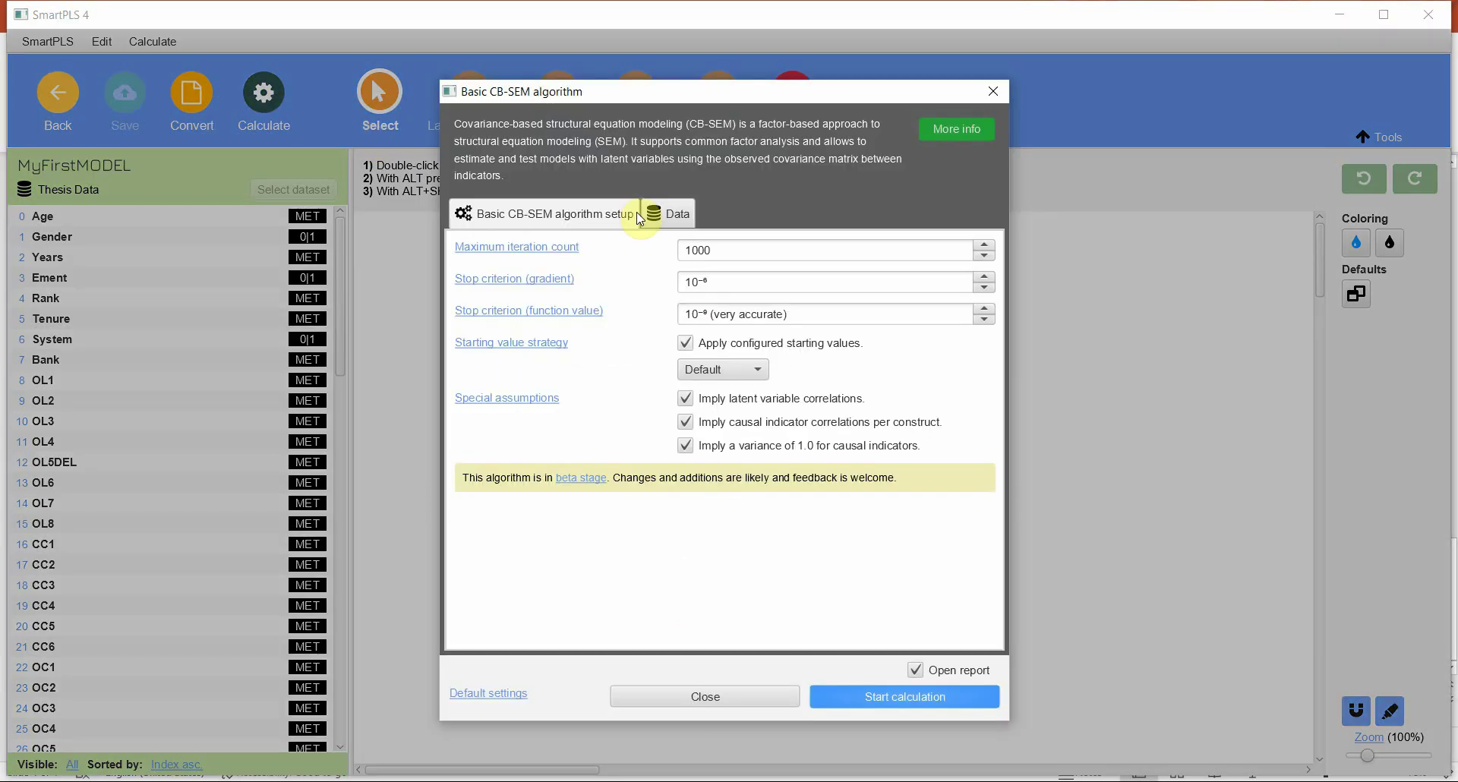
left_click(906, 697)
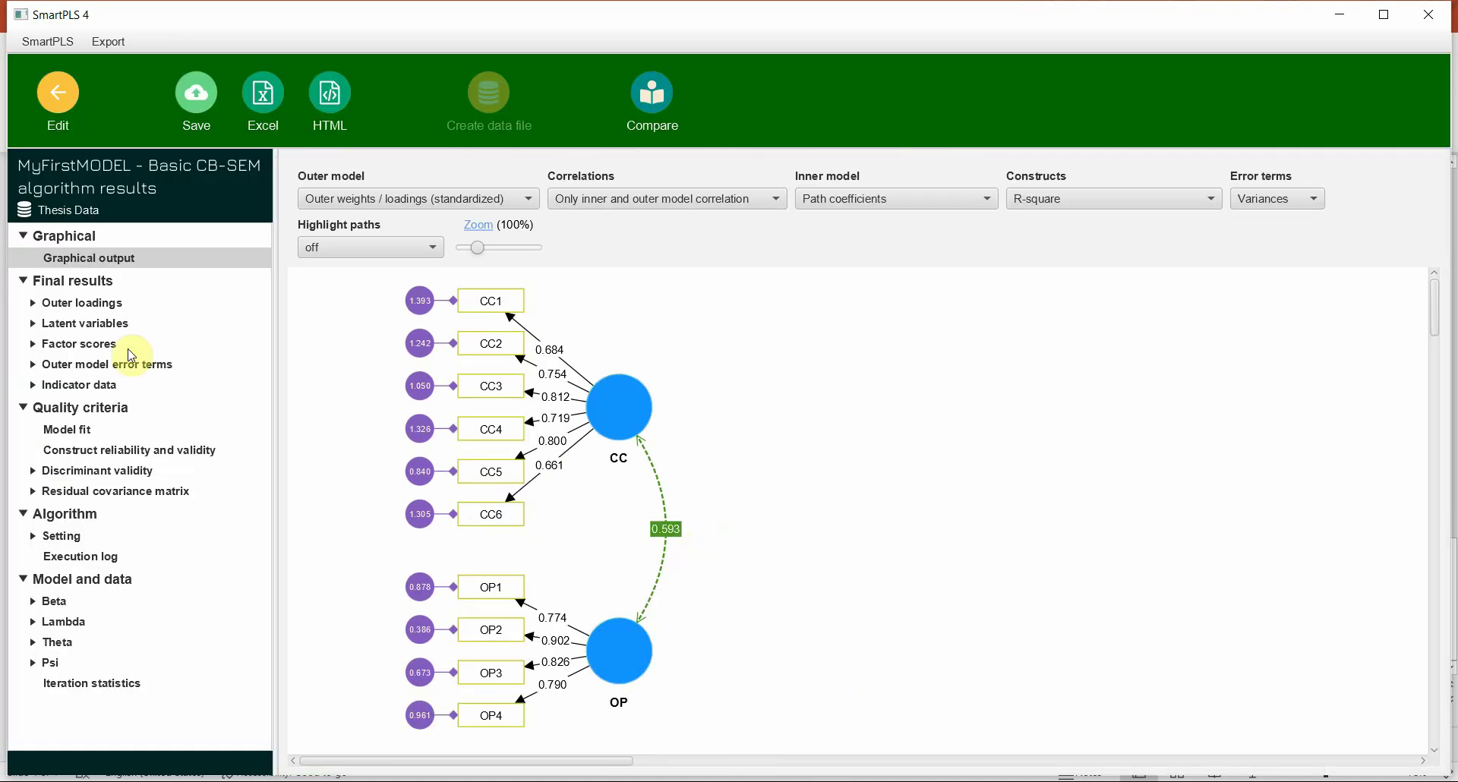
left_click(101, 305)
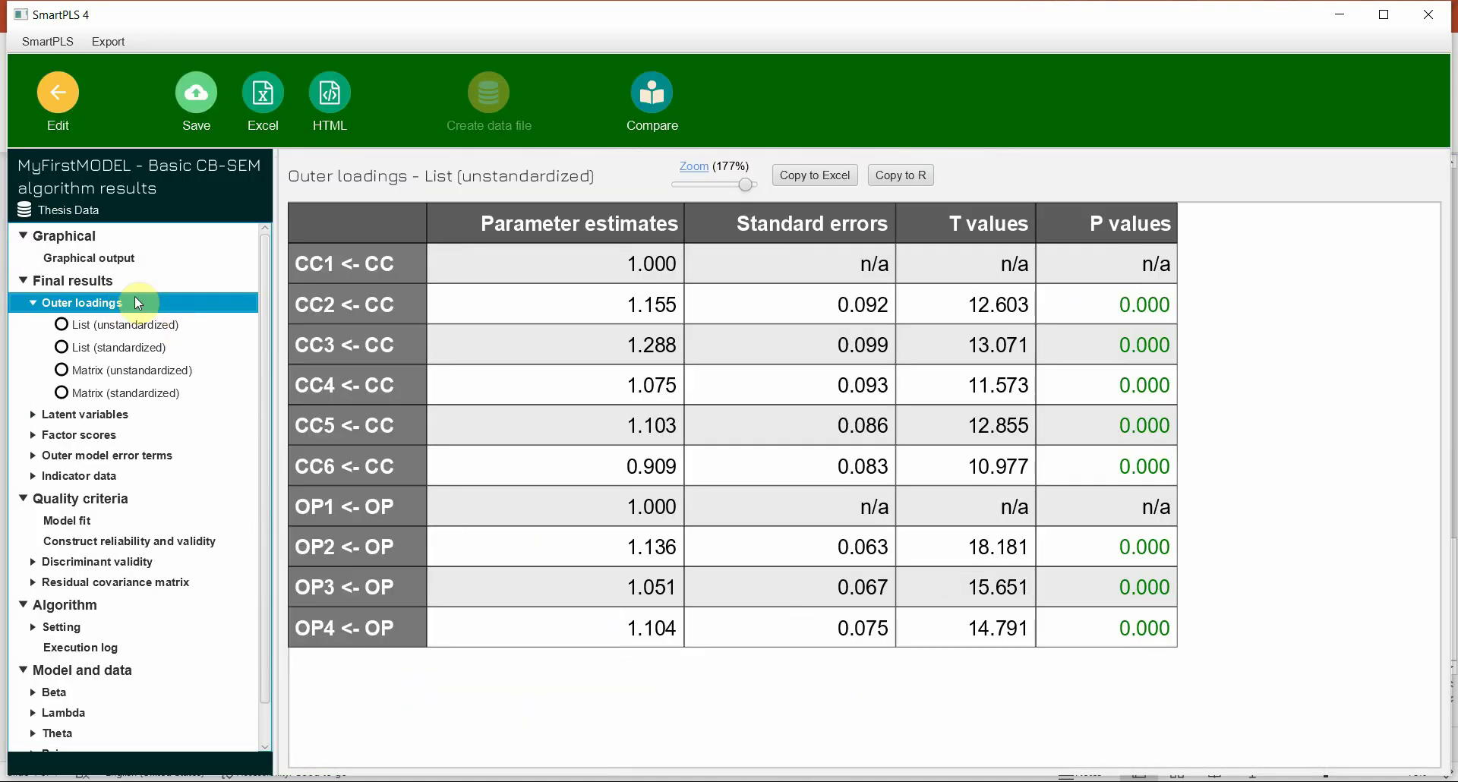
left_click(81, 523)
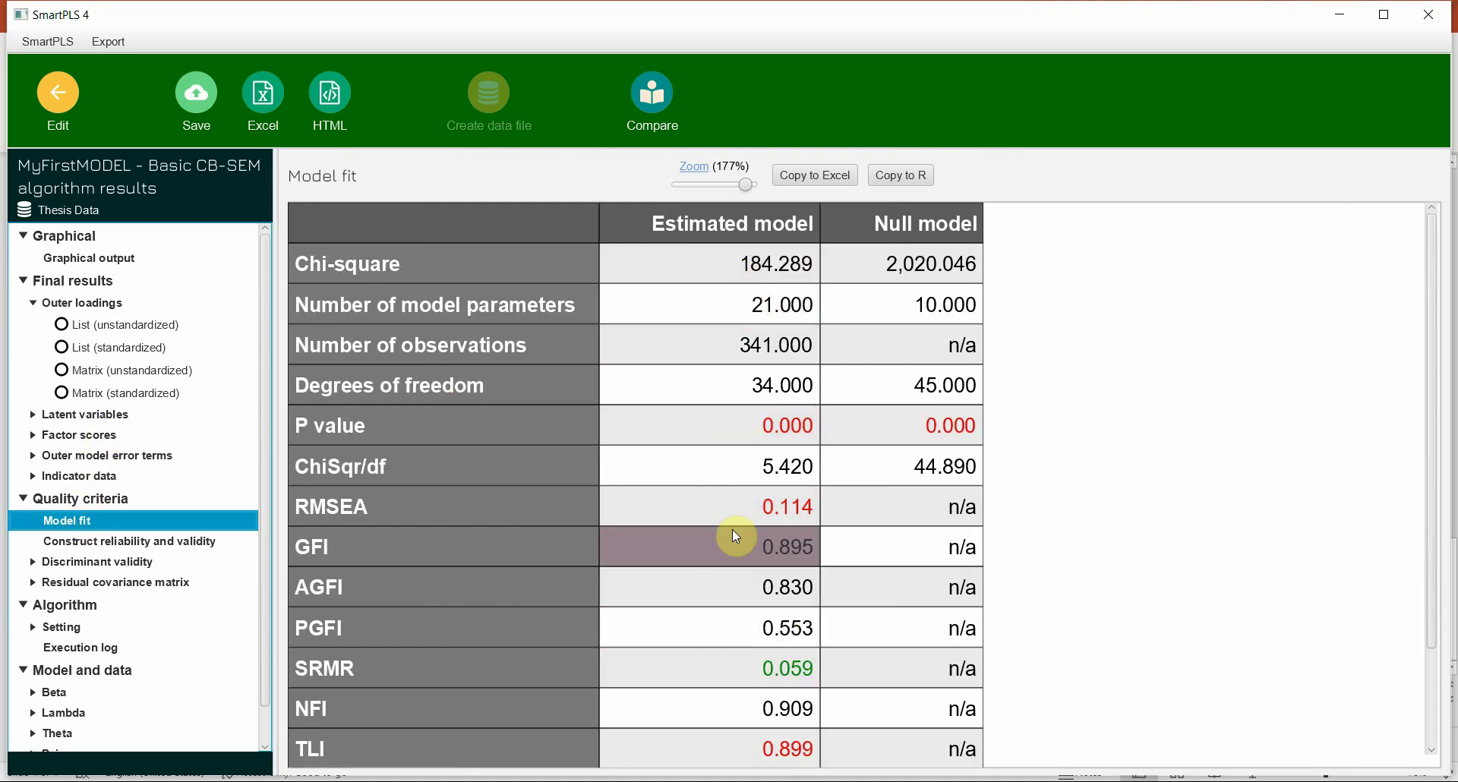
left_click(746, 507)
left_click(740, 444)
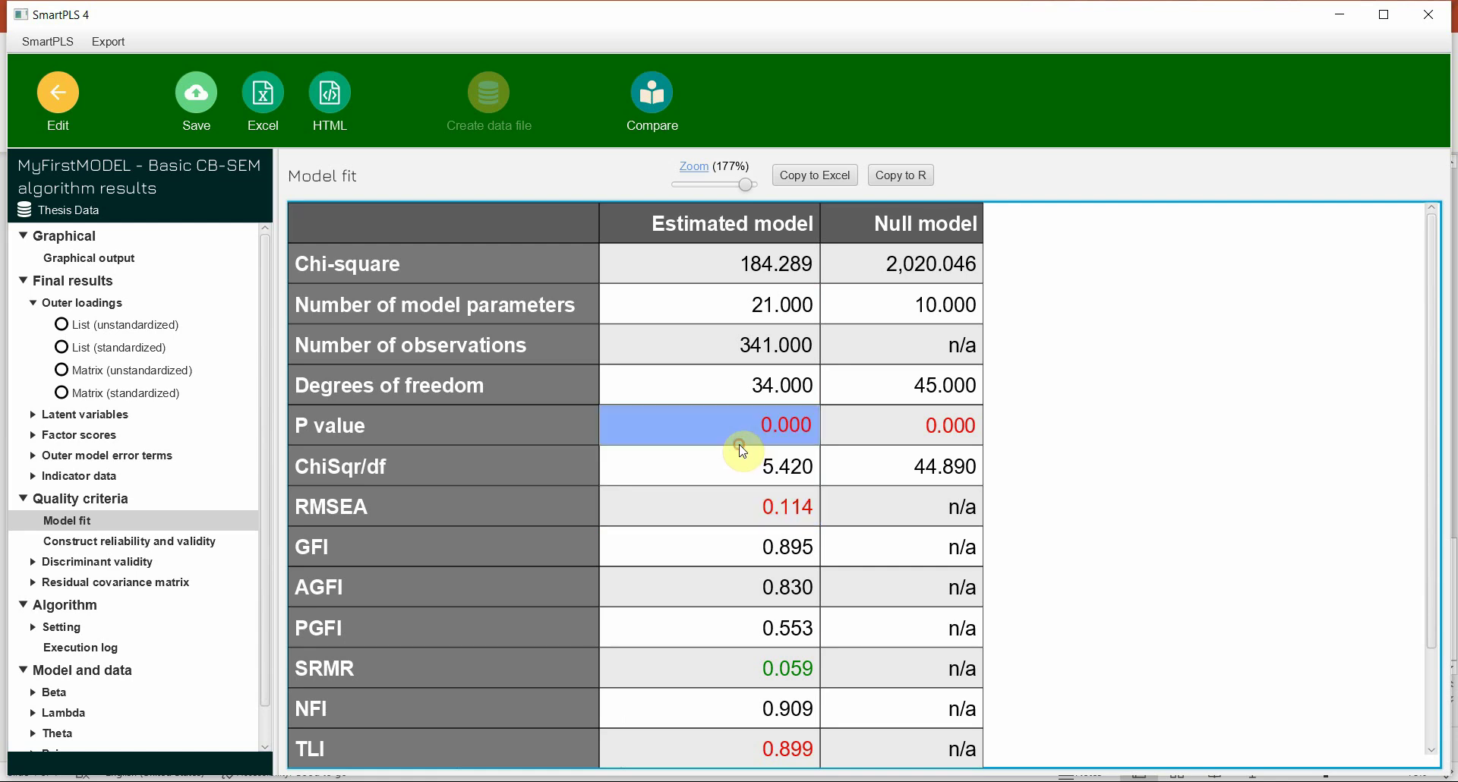
left_click(714, 744)
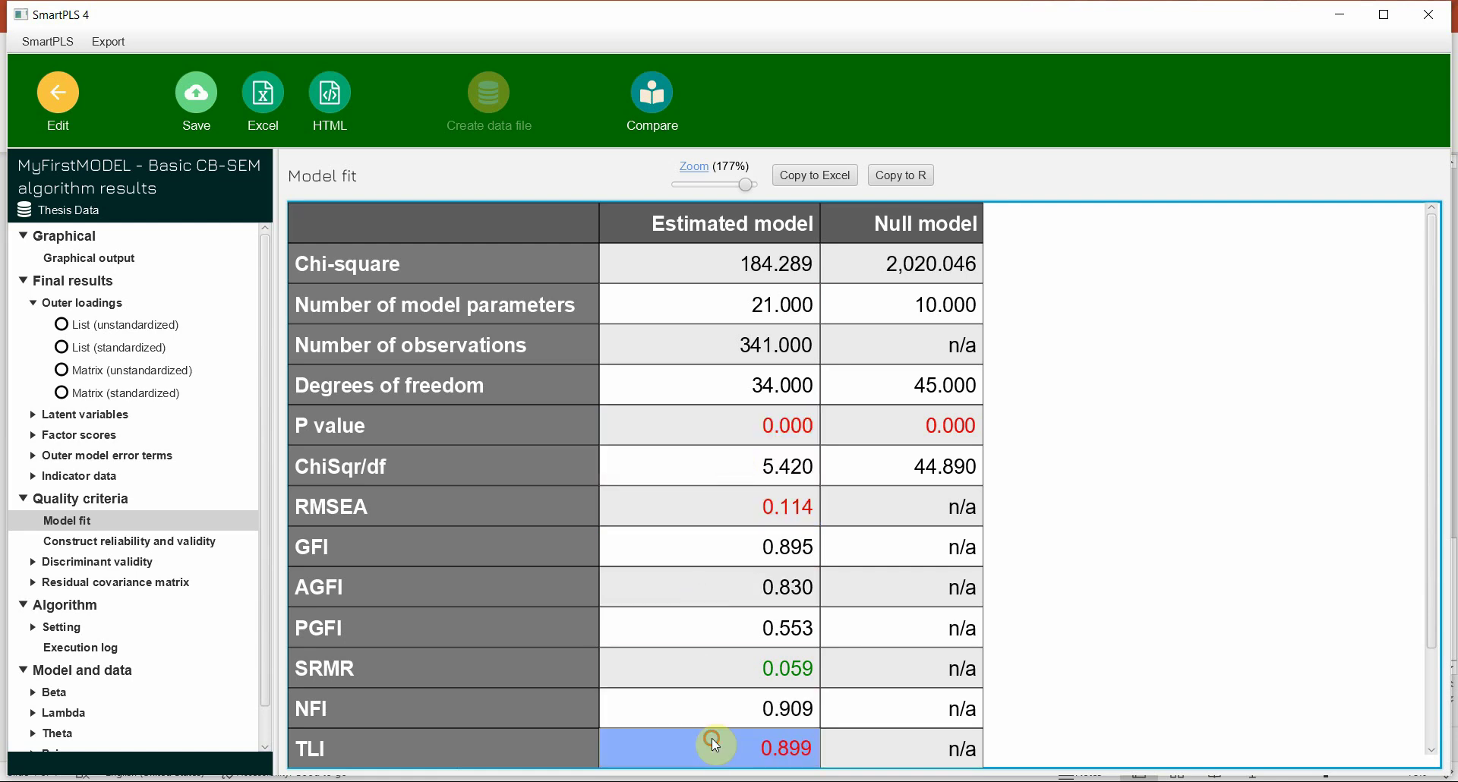
scroll(712, 738, "down", 1)
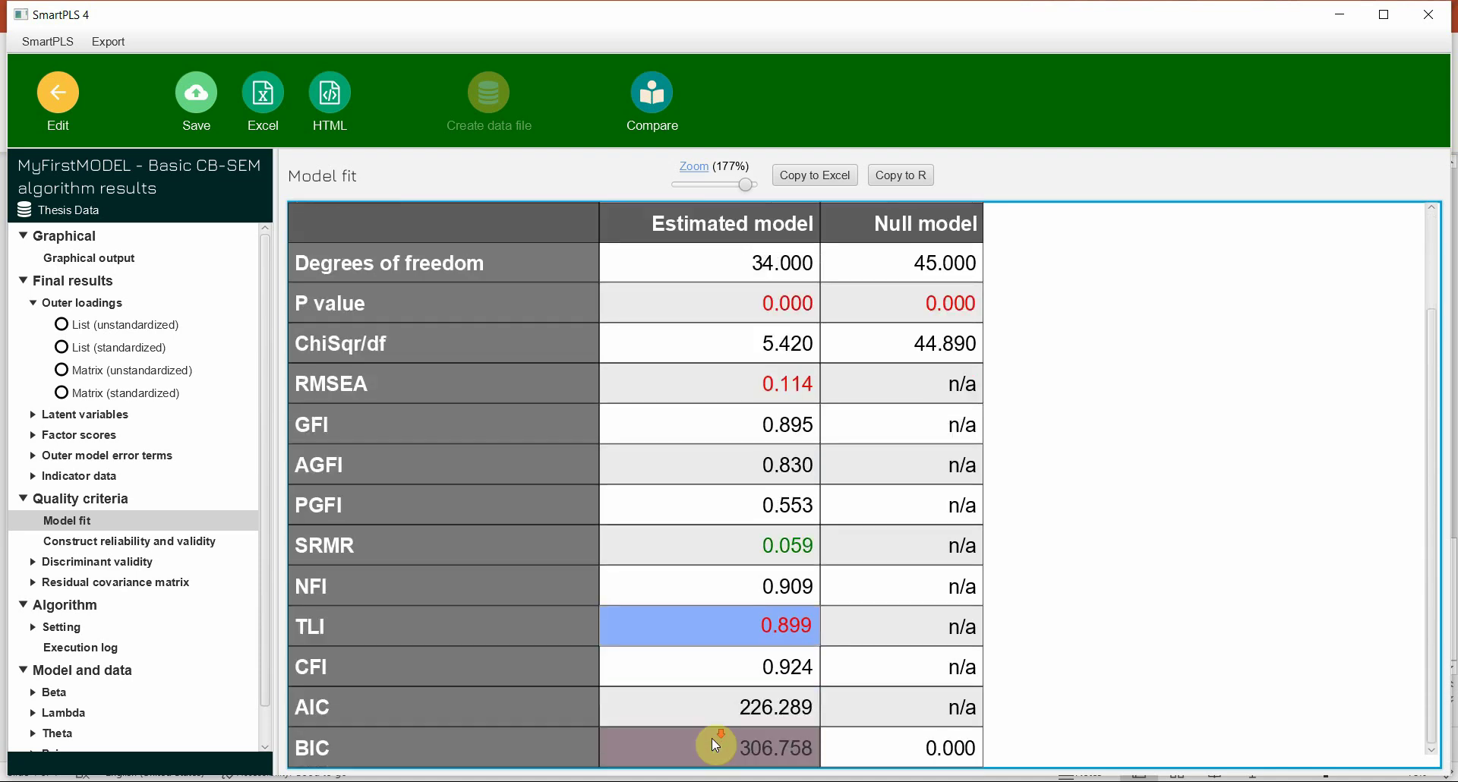
left_click(672, 681)
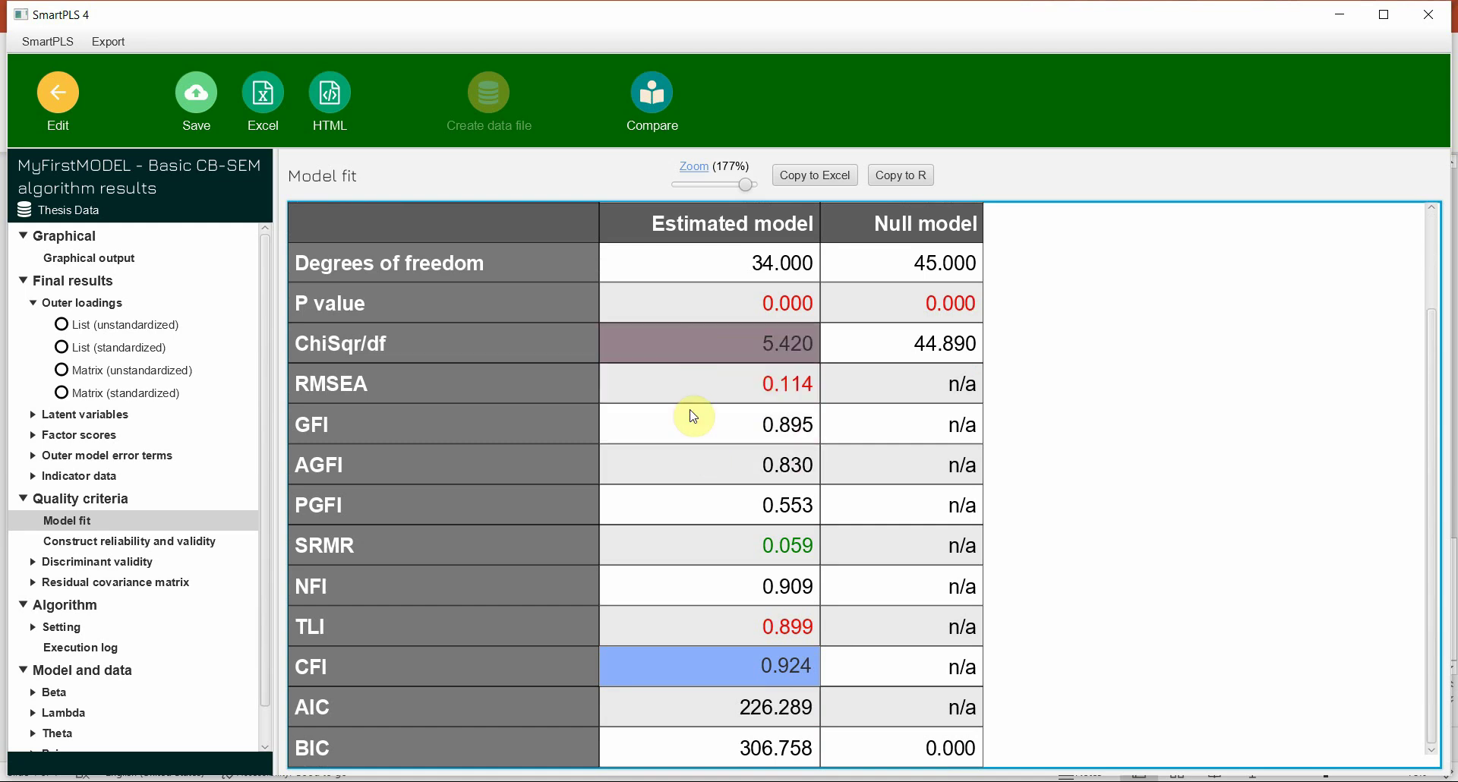
scroll(693, 417, "up", 2)
left_click(738, 264)
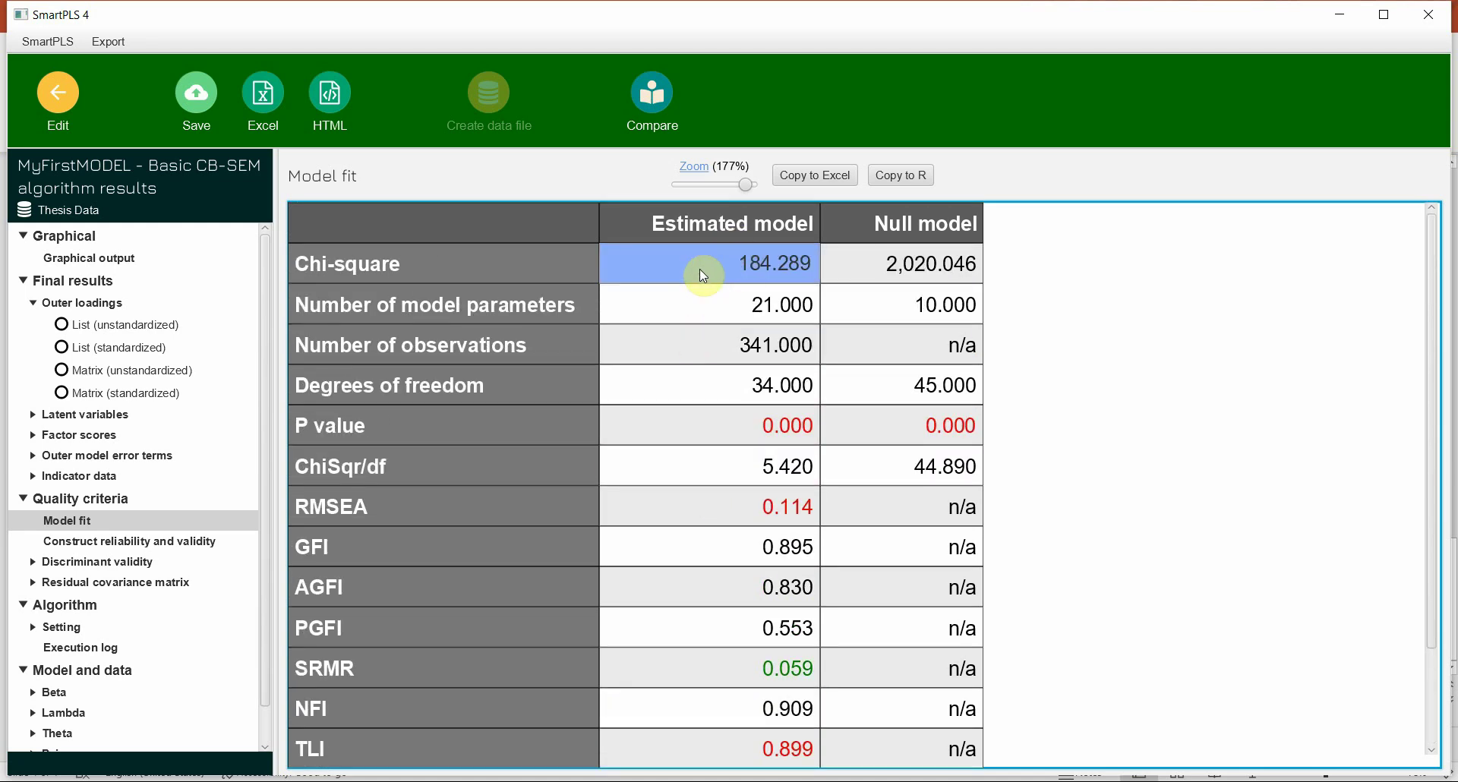
left_click(714, 384)
left_click(706, 461)
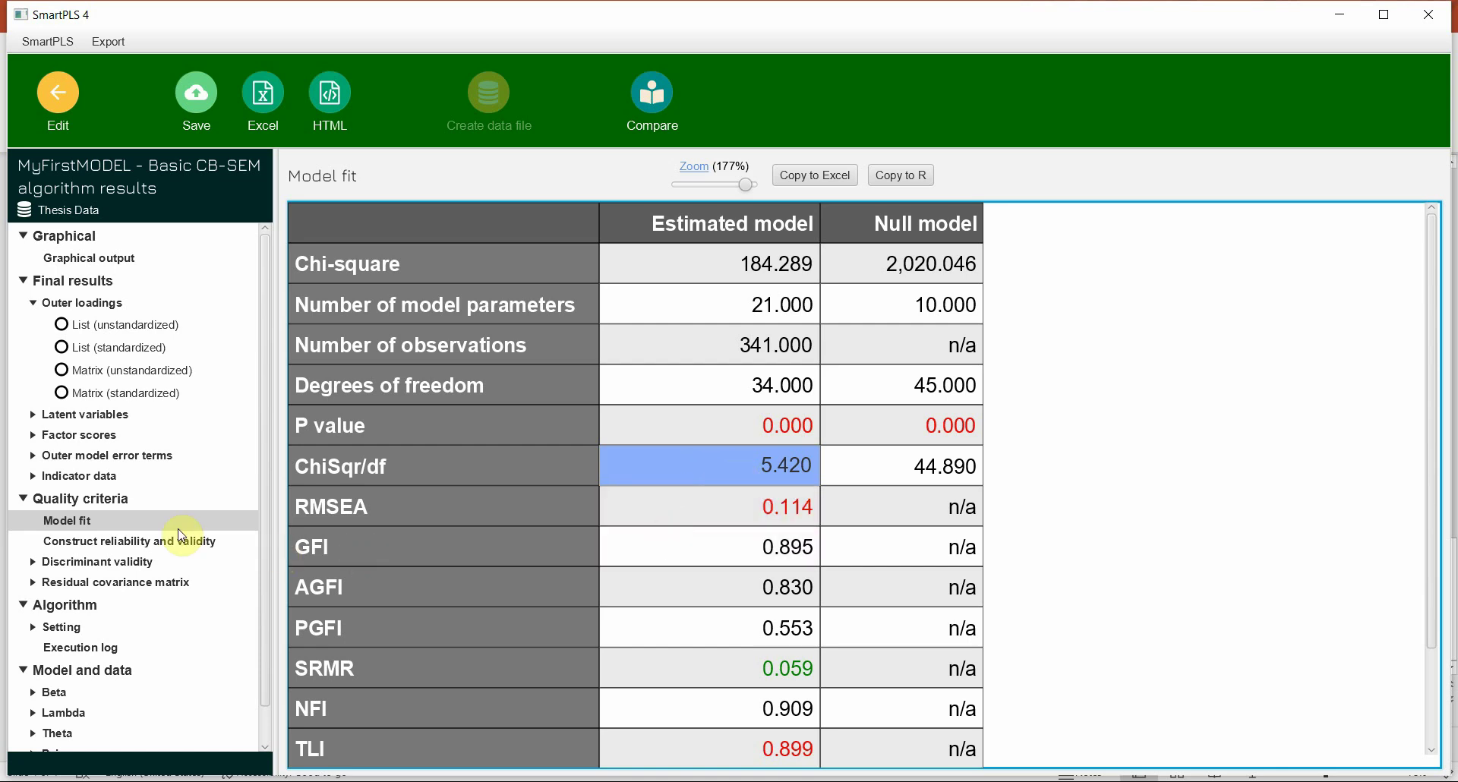
Step: Check the outer loadings matrices, then show the construct reliability and validity table at 107% zoom
left_click(95, 305)
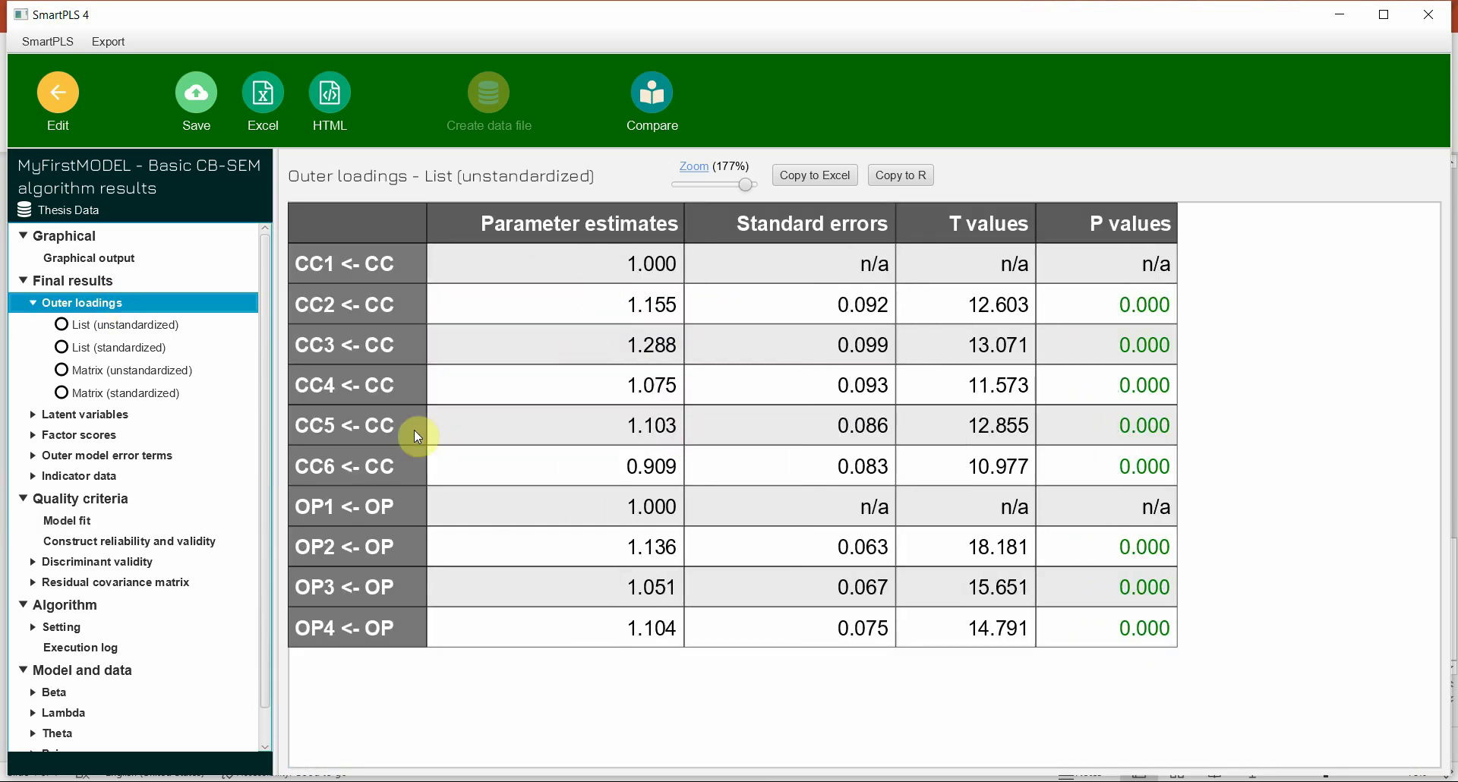
left_click(110, 369)
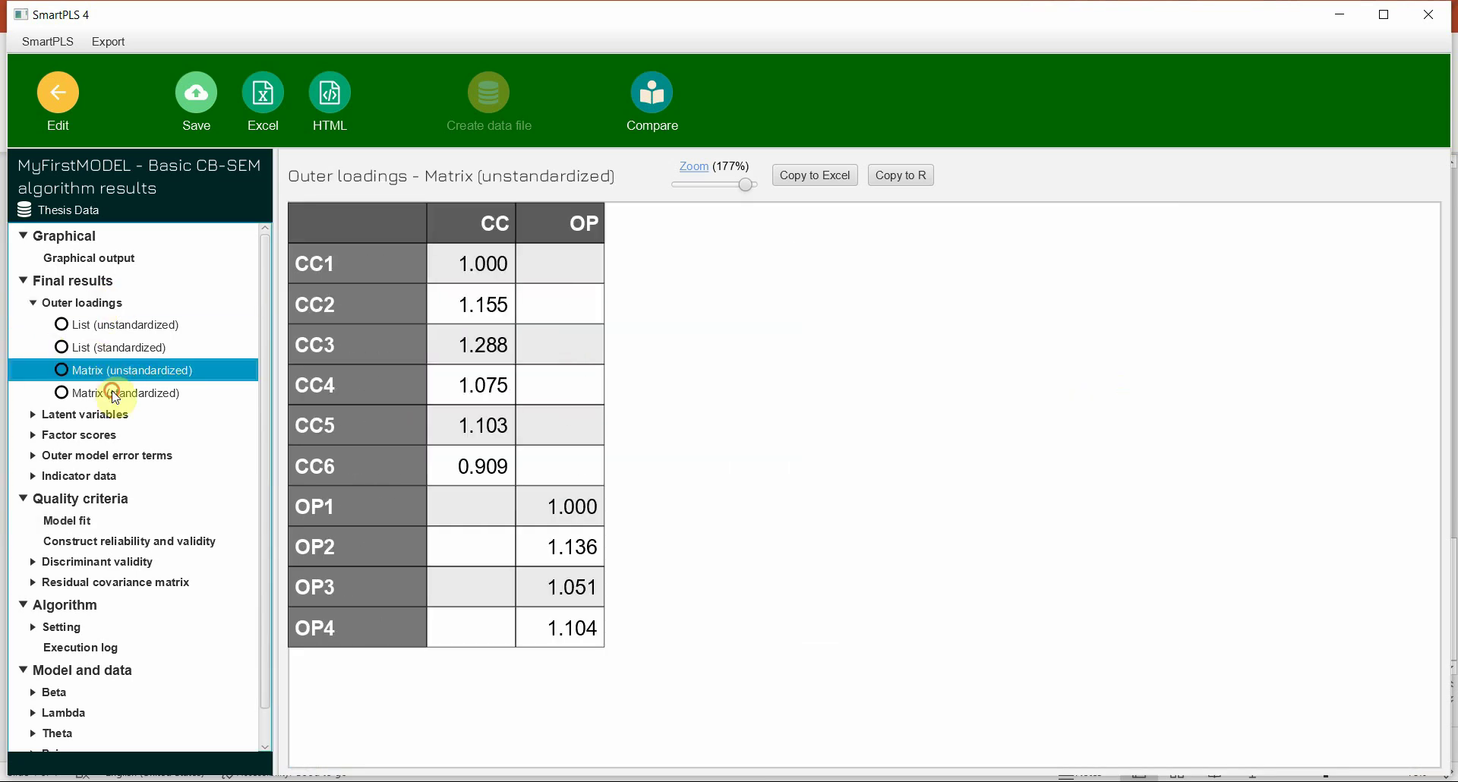
left_click(114, 393)
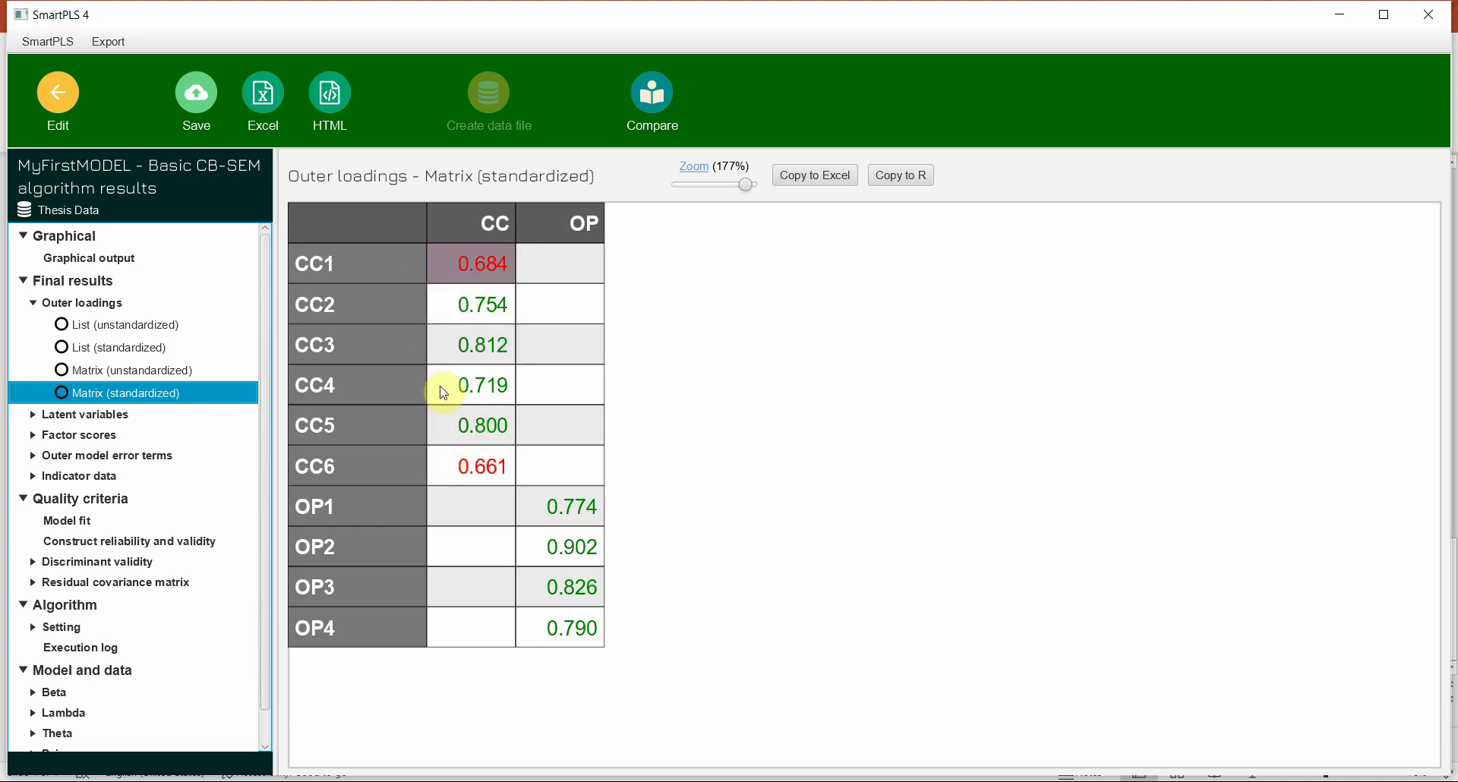
left_click(134, 543)
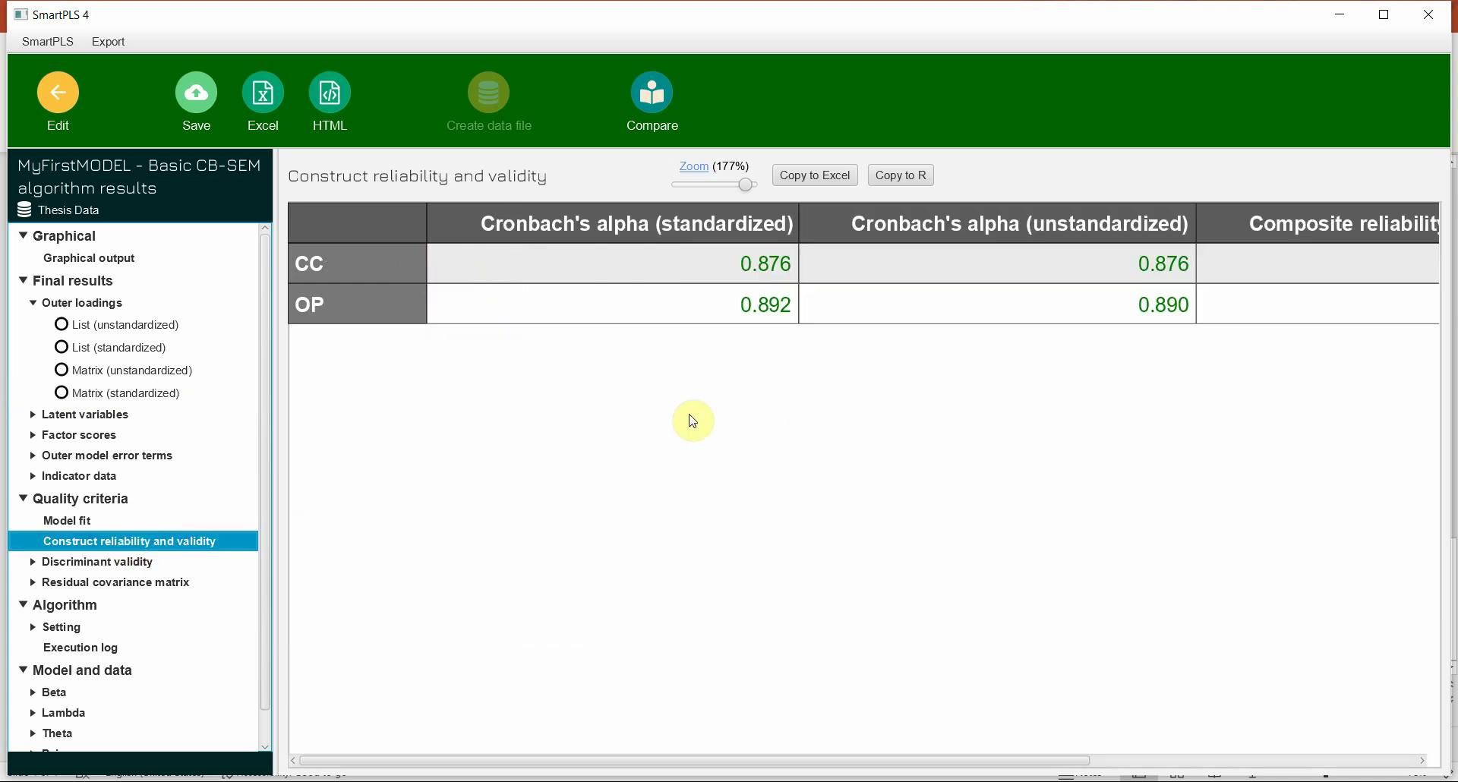
left_click_drag(743, 192, 714, 187)
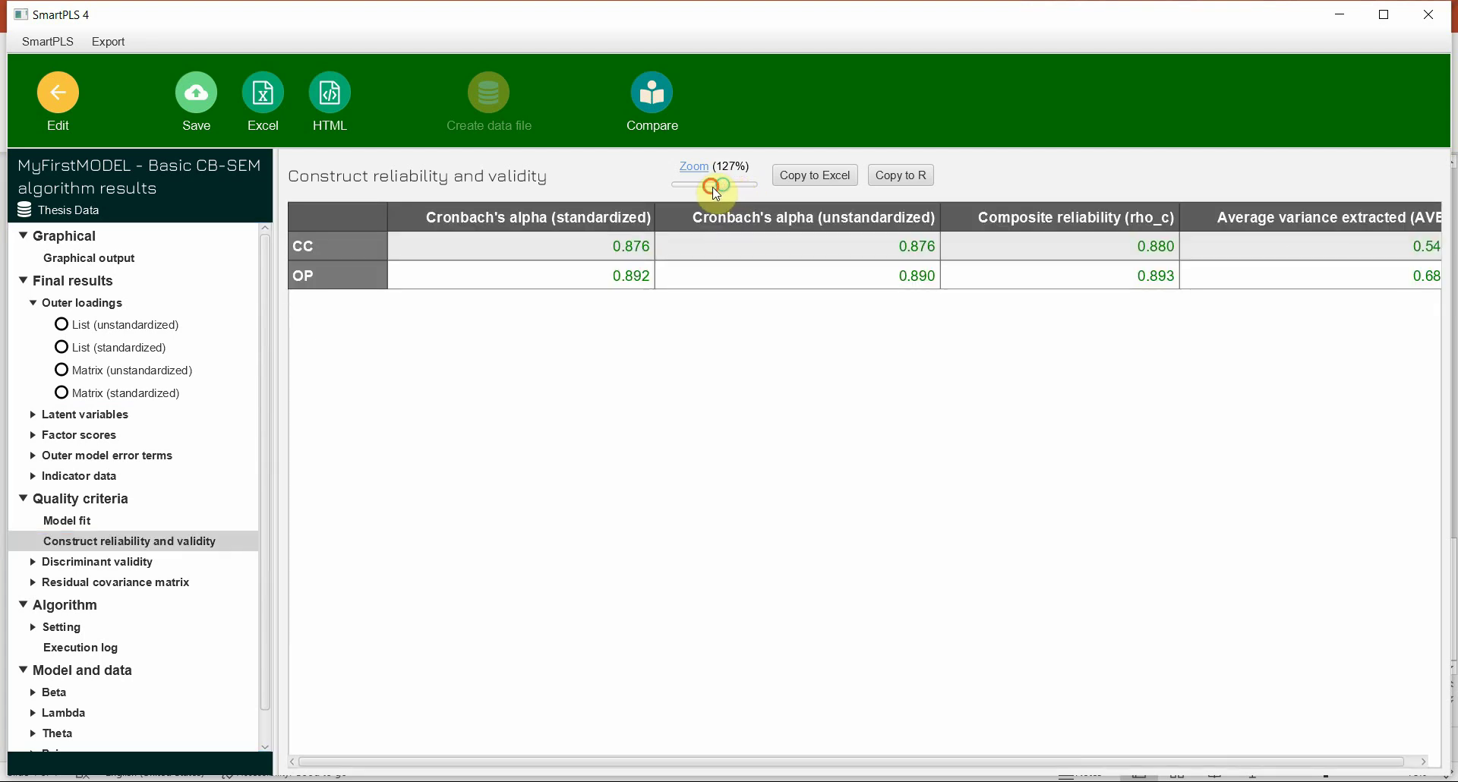
left_click(541, 240)
Step: Highlight the standardized and unstandardized Cronbach's alpha values for CC and OP
left_click_drag(541, 242, 536, 268)
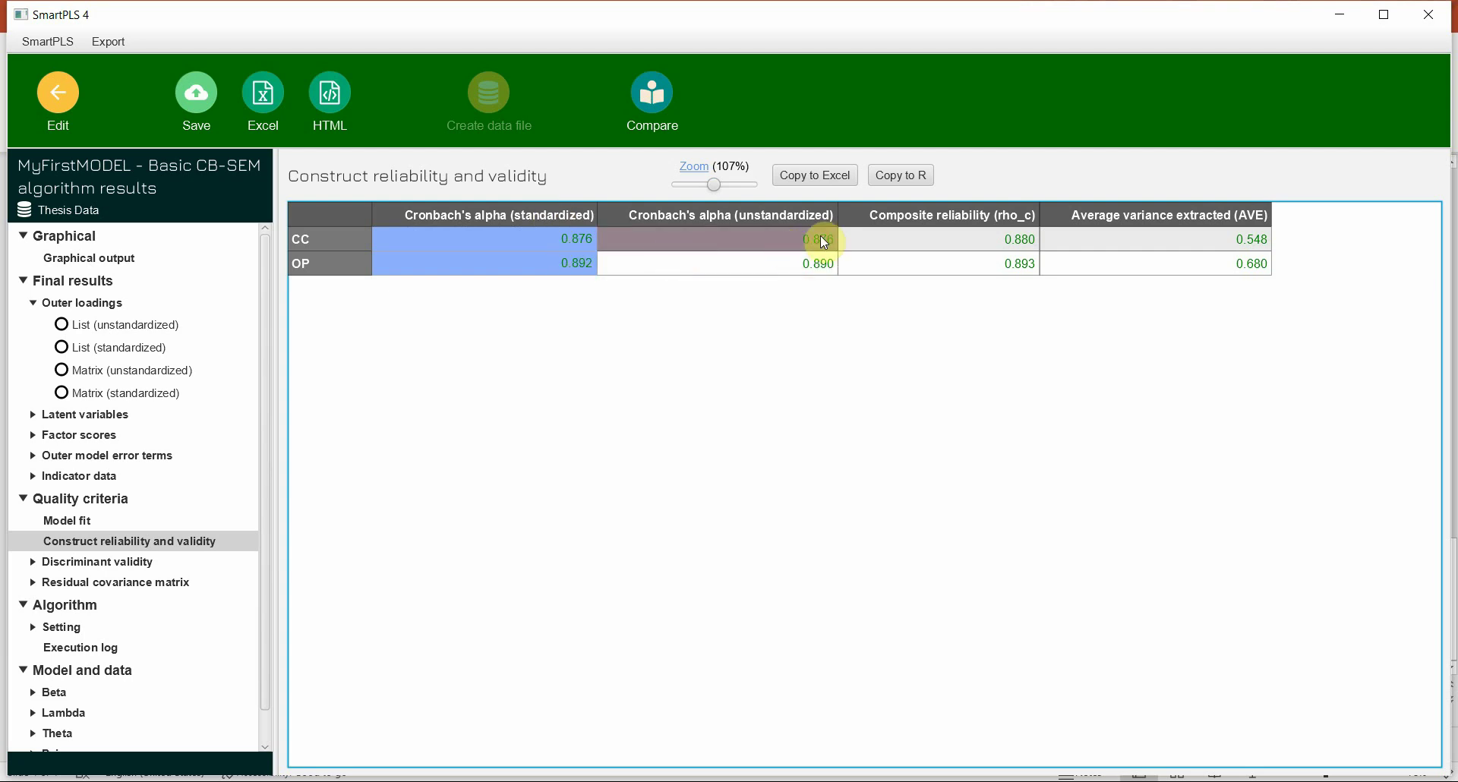
left_click_drag(823, 241, 823, 262)
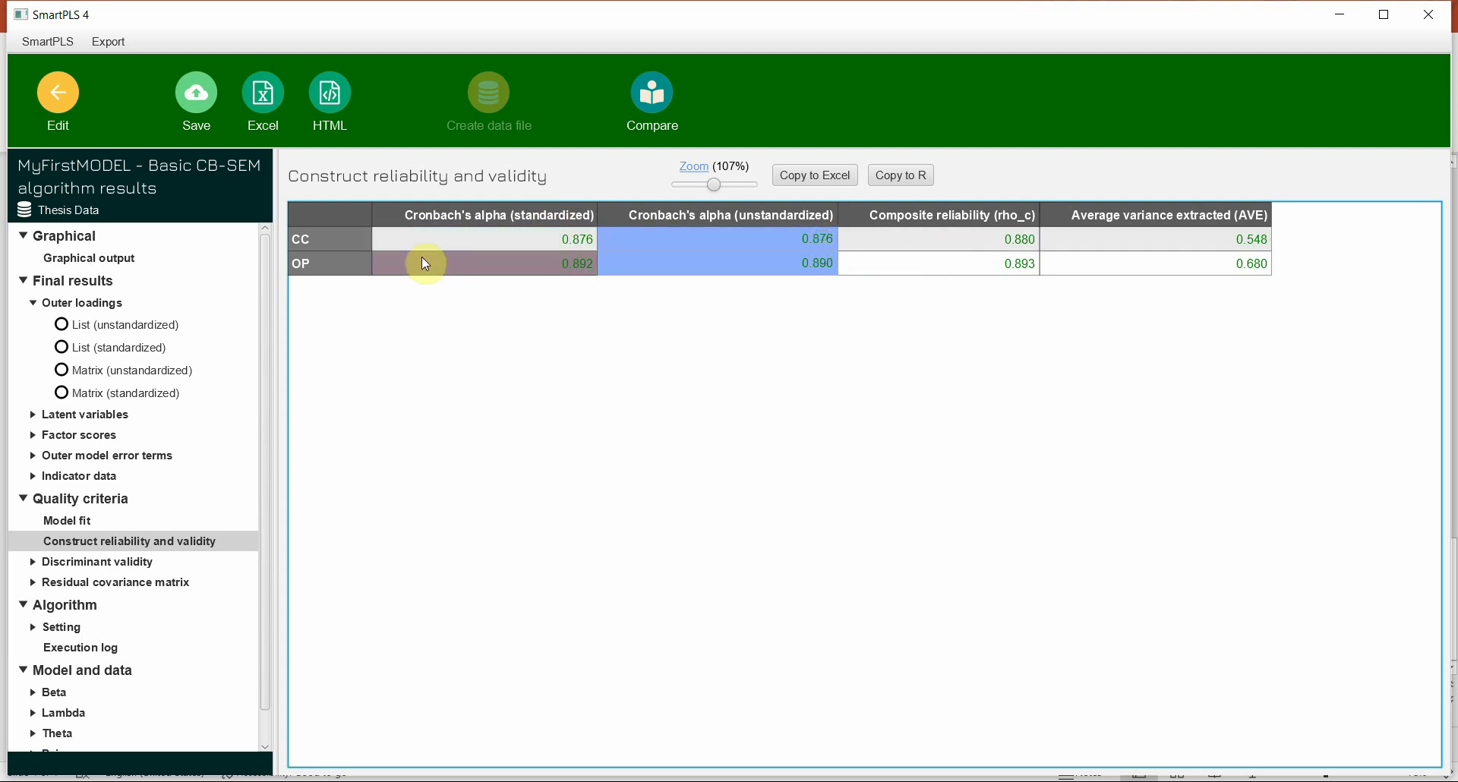
left_click(529, 244)
left_click_drag(529, 248, 521, 283)
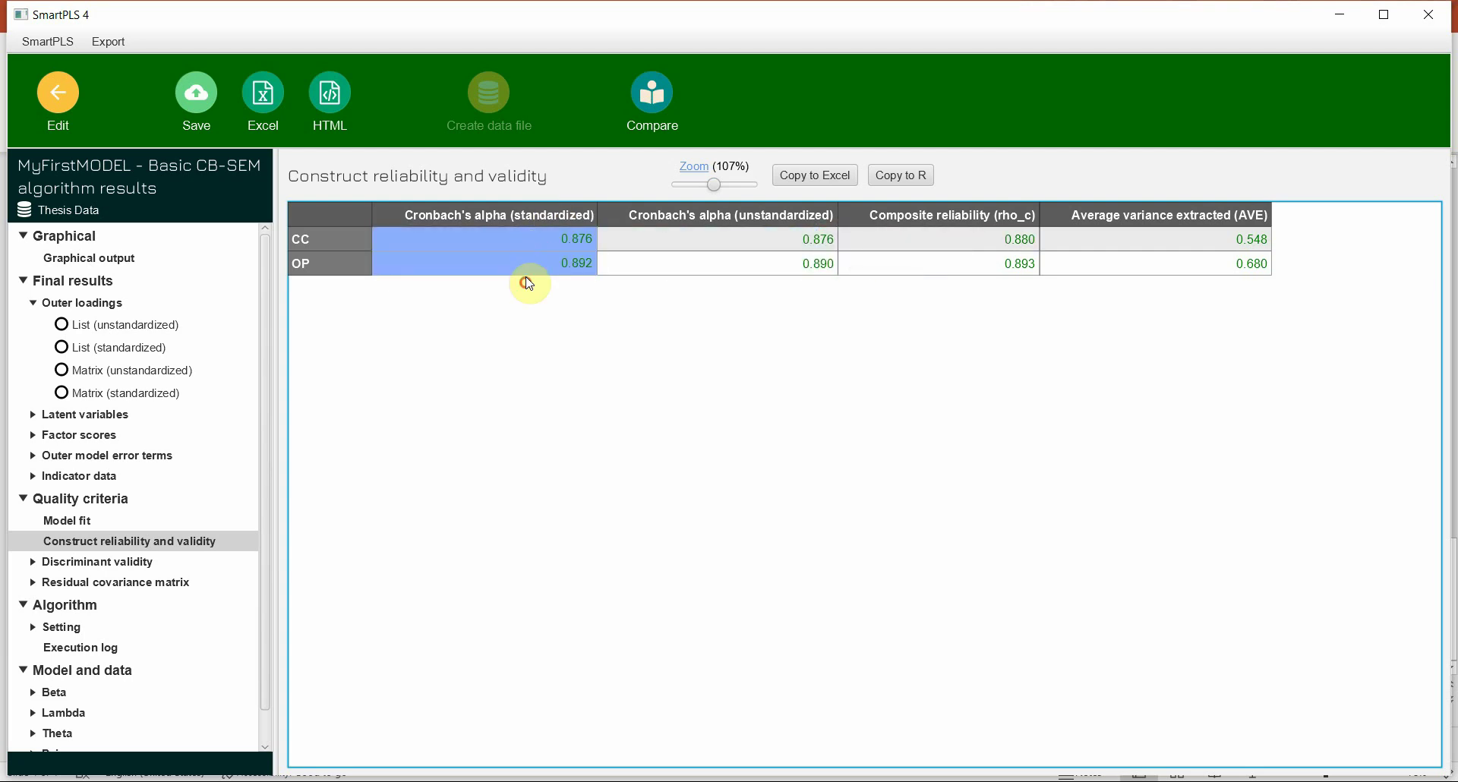
Step: Sort by composite reliability (rho_c) descending and highlight composite reliability and AVE (OP 0.680, CC 0.548)
left_click(987, 221)
left_click(966, 218)
left_click_drag(964, 240, 966, 272)
left_click_drag(1160, 230, 1165, 274)
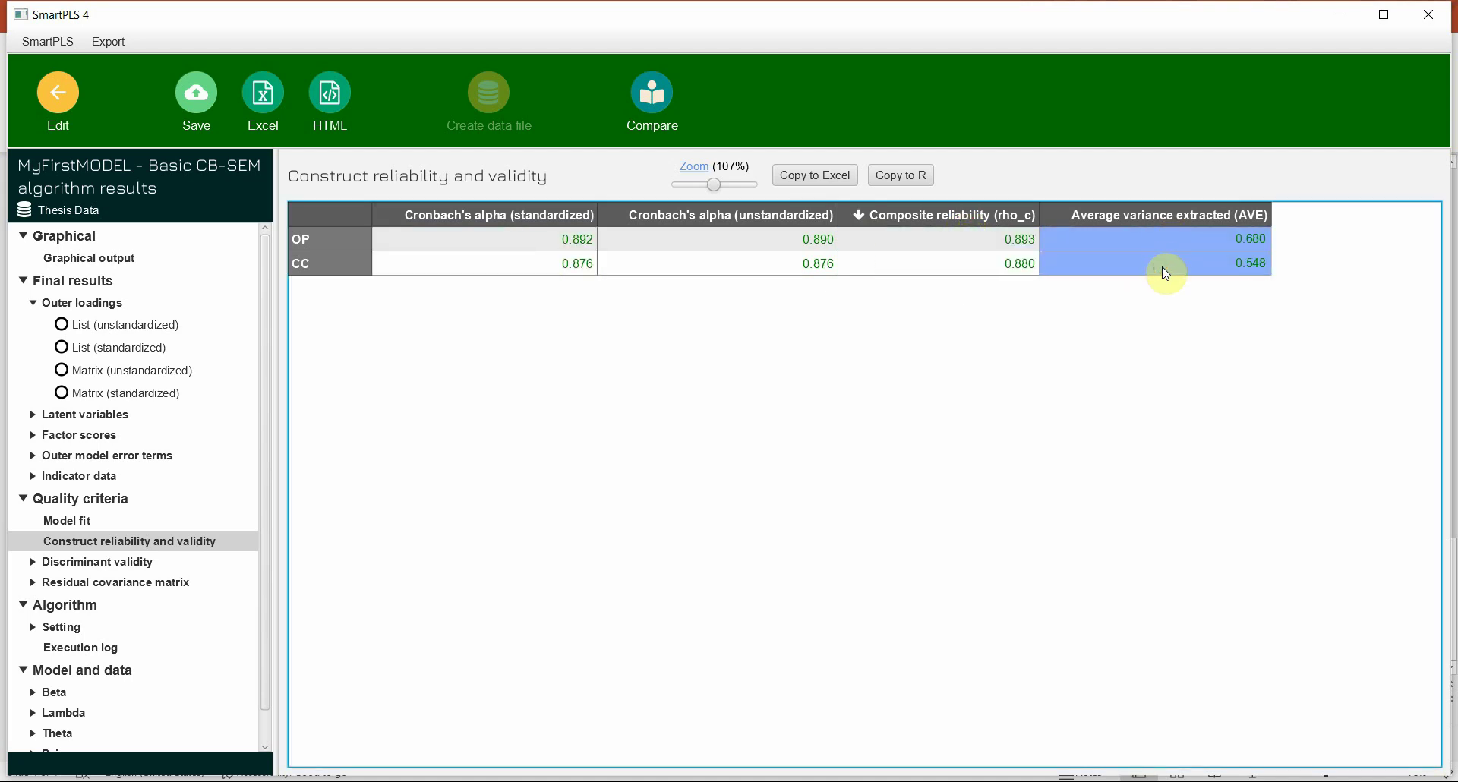
left_click(55, 93)
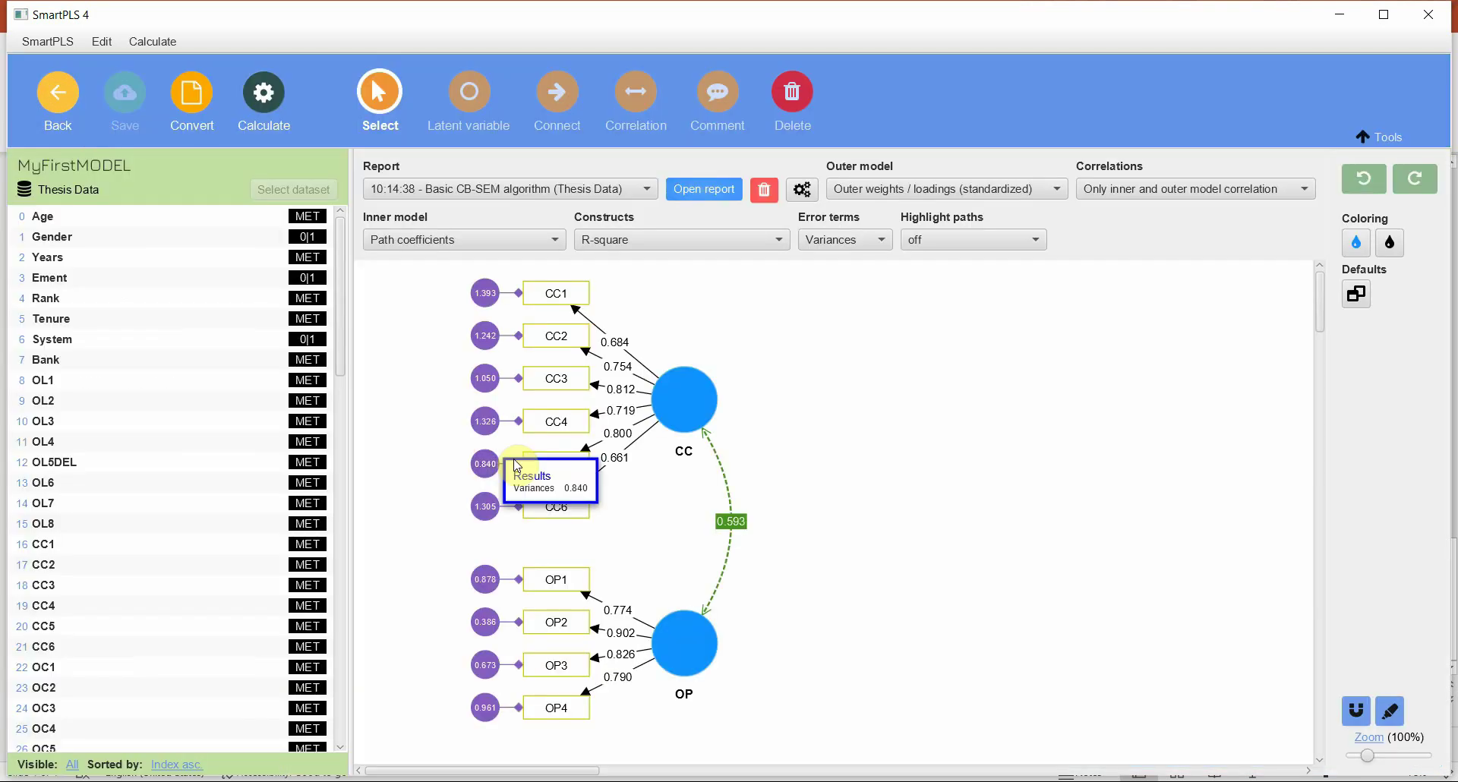
left_click(697, 180)
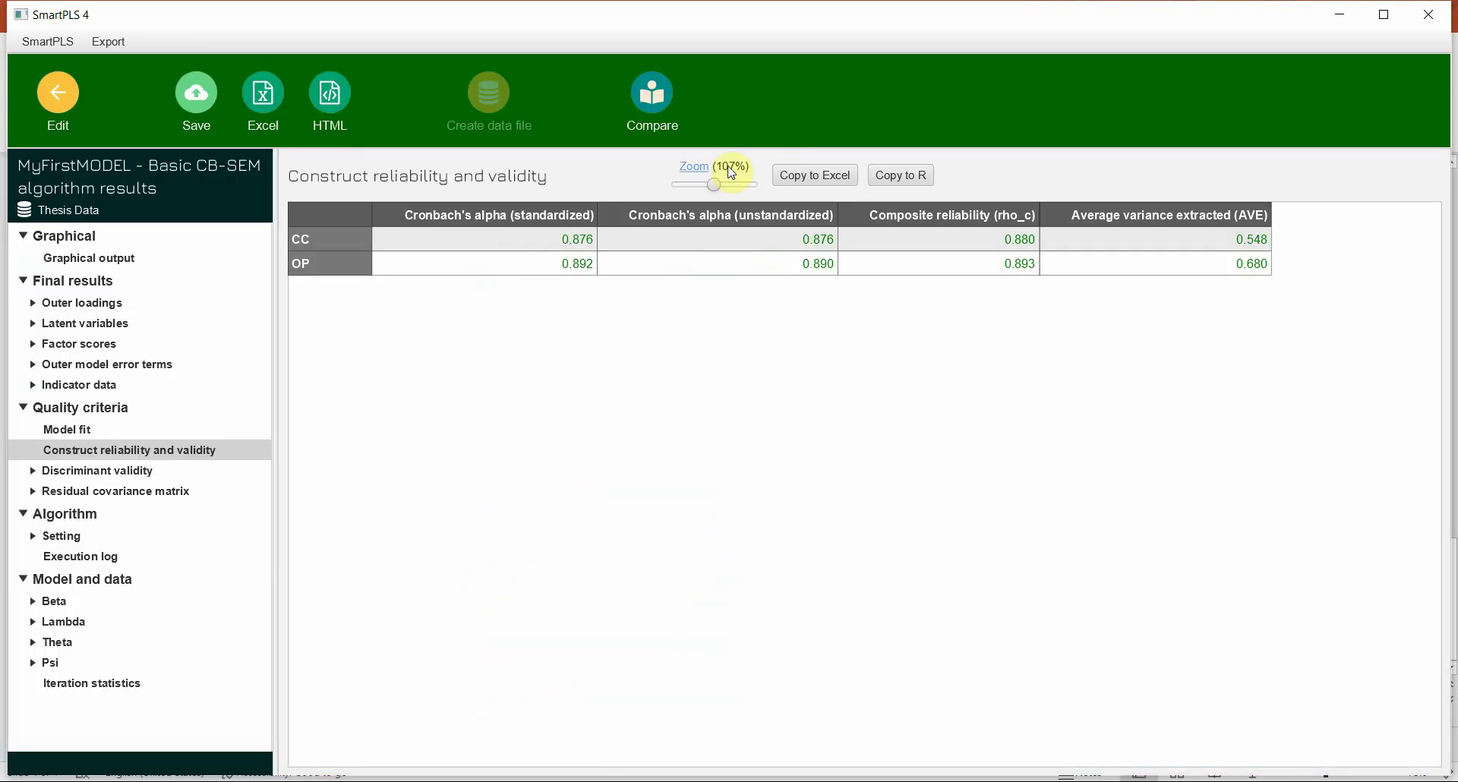